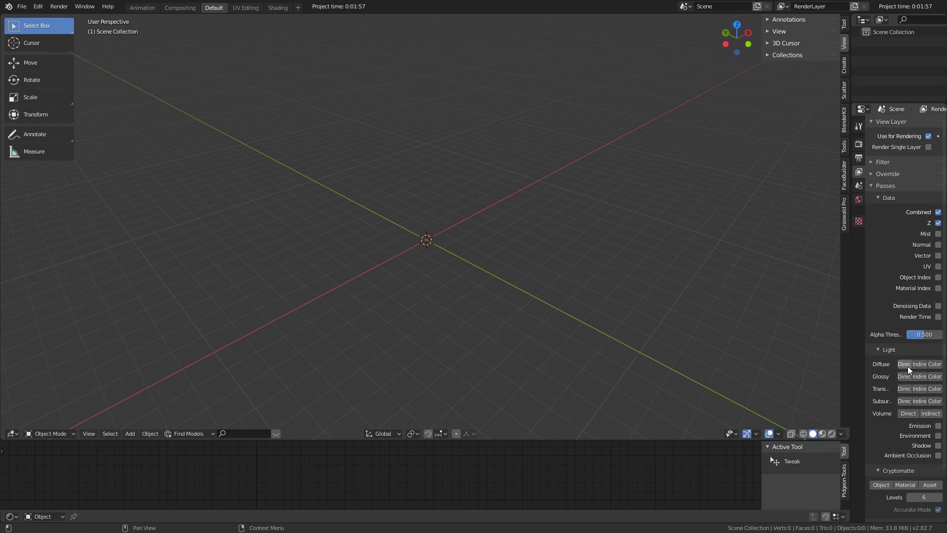
Enable the five Light passes plus Environment and Denoising Data in View Layer Passes.
{"action": "left_click_drag", "start_coordinate": [908, 365], "coordinate": [939, 426]}
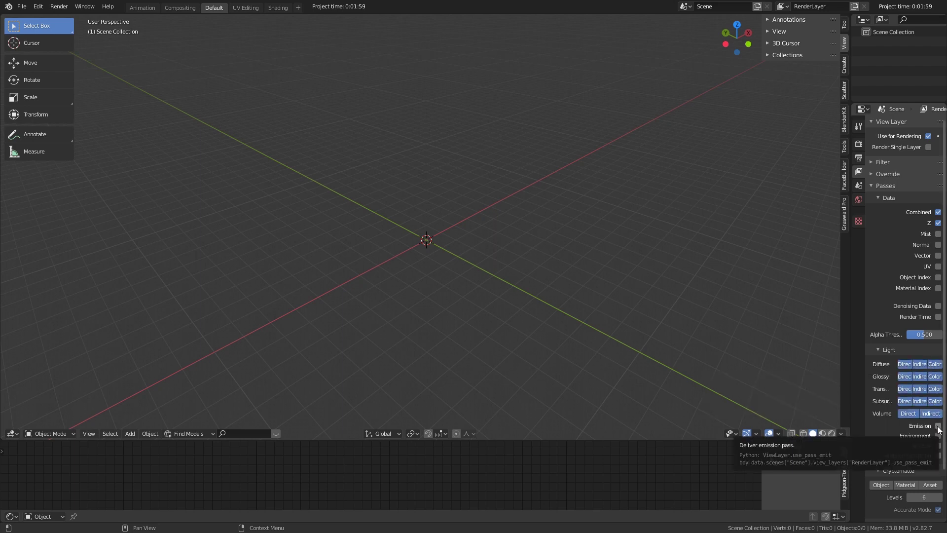
{"action": "left_click", "coordinate": [939, 436]}
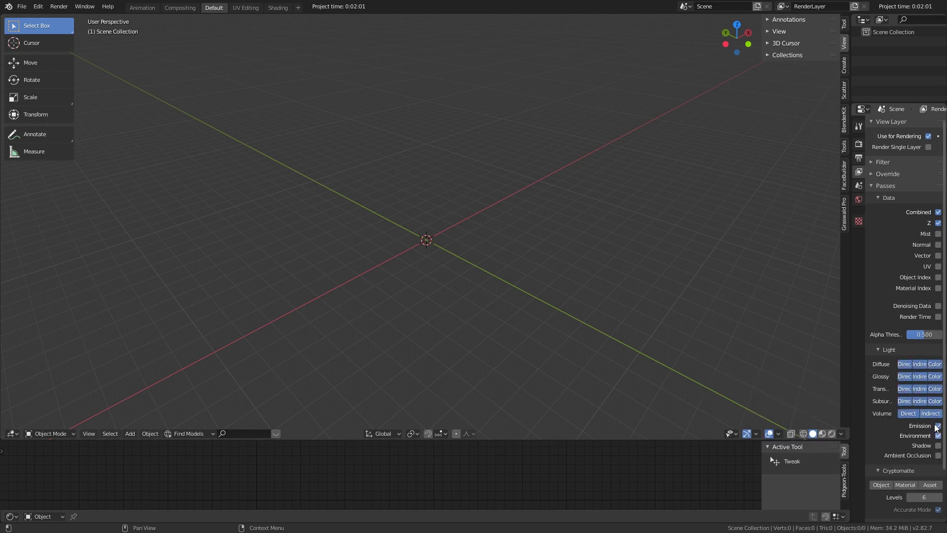
{"action": "left_click", "coordinate": [938, 306]}
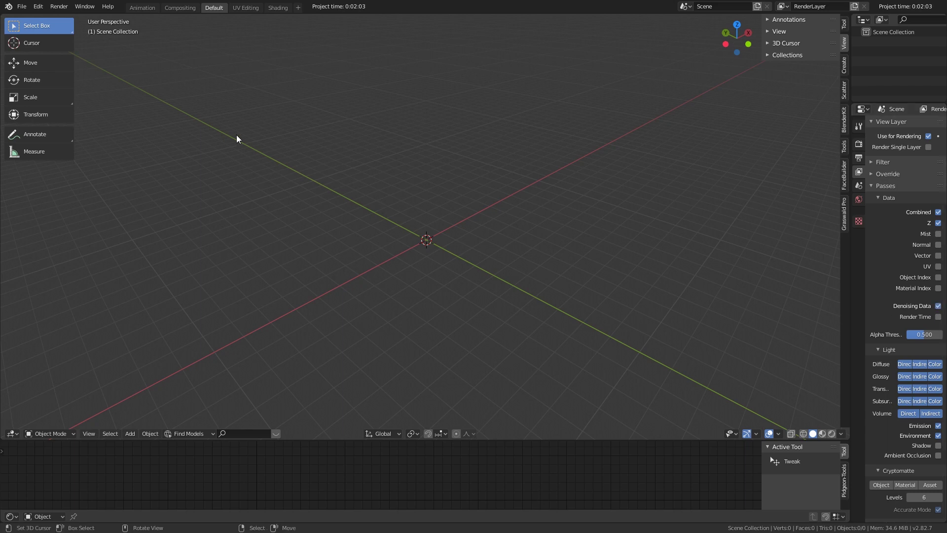
Switch to the Compositing workspace and show the Pidgeon-Tools sidebar panel.
{"action": "left_click", "coordinate": [180, 7]}
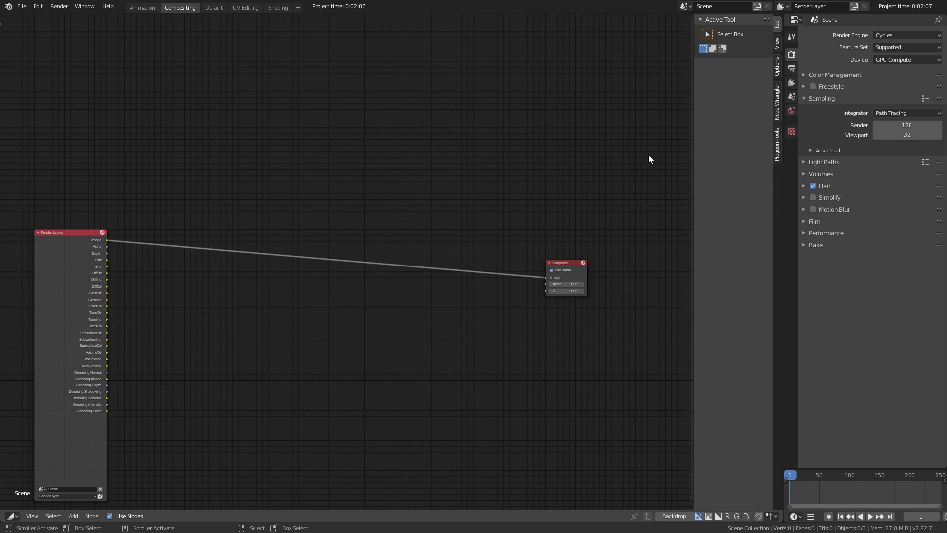
{"action": "key", "text": "n"}
{"action": "key", "text": "n"}
{"action": "left_click", "coordinate": [778, 153]}
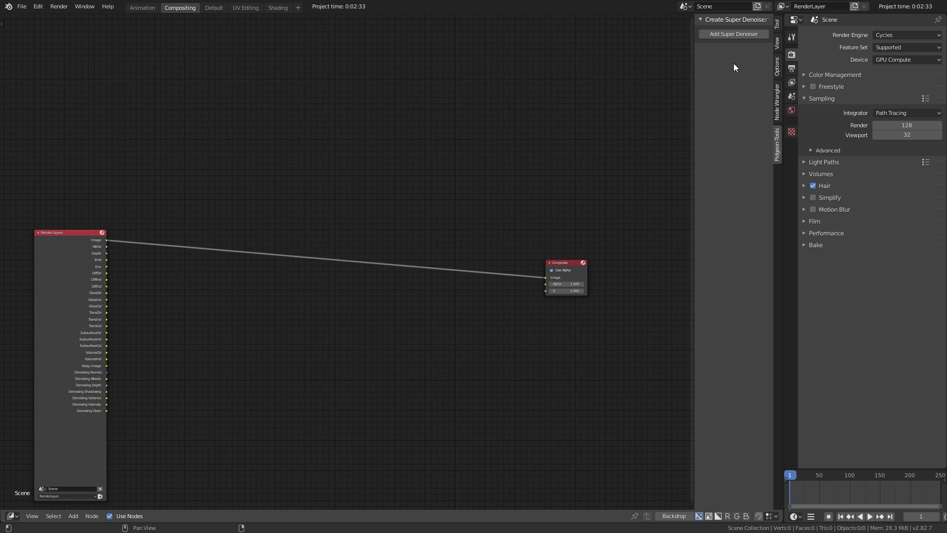
Place a Super Denoiser node beside Render Layers and link its SD Image to Composite Image.
{"action": "left_click", "coordinate": [743, 36]}
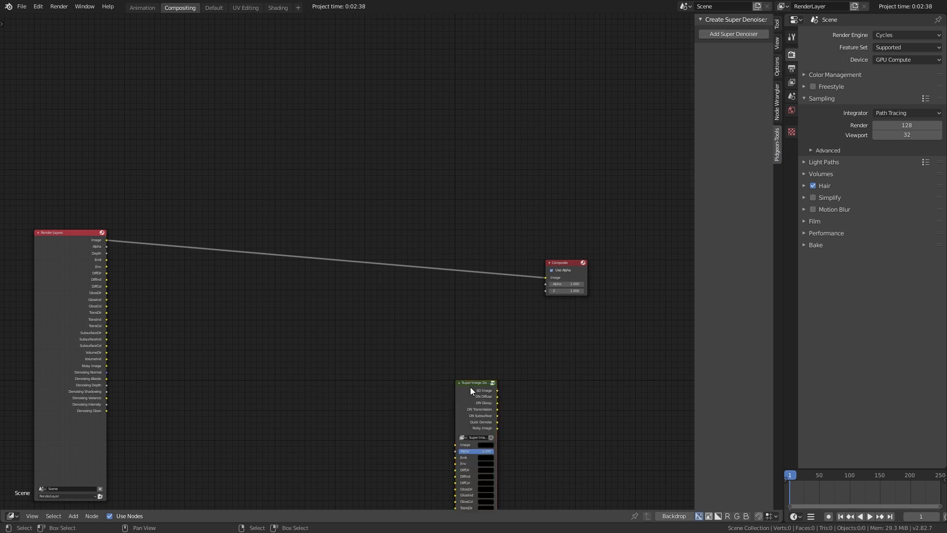
{"action": "left_click", "coordinate": [184, 278]}
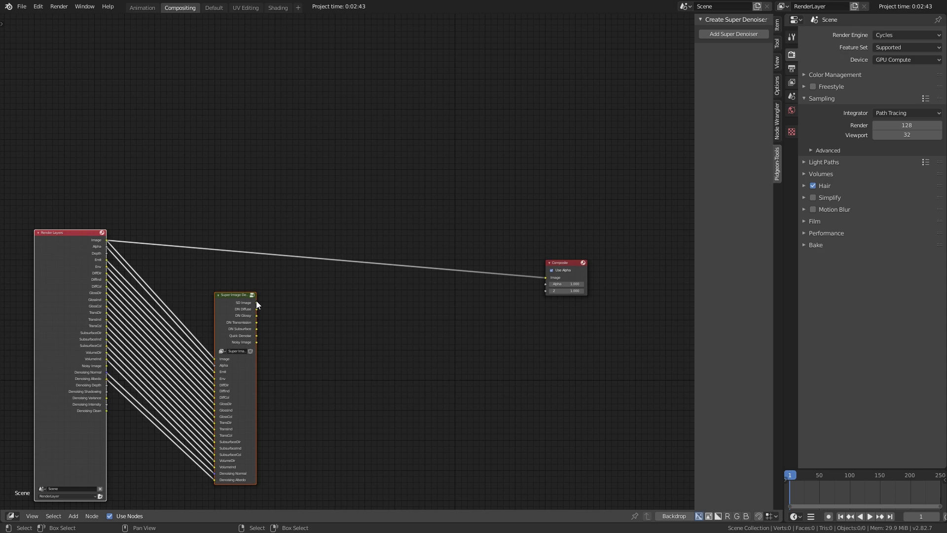
{"action": "left_click_drag", "start_coordinate": [256, 303], "coordinate": [265, 310]}
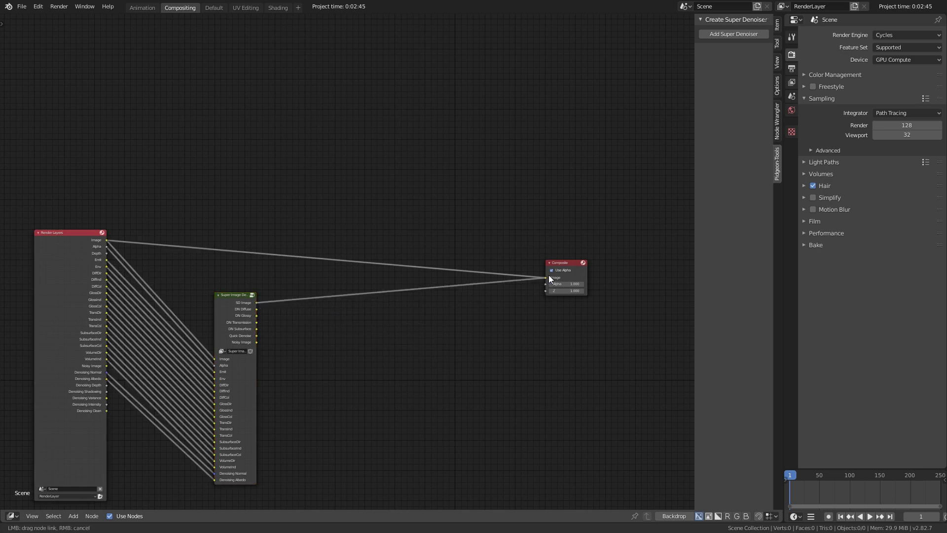
{"action": "left_click_drag", "start_coordinate": [309, 353], "coordinate": [549, 278]}
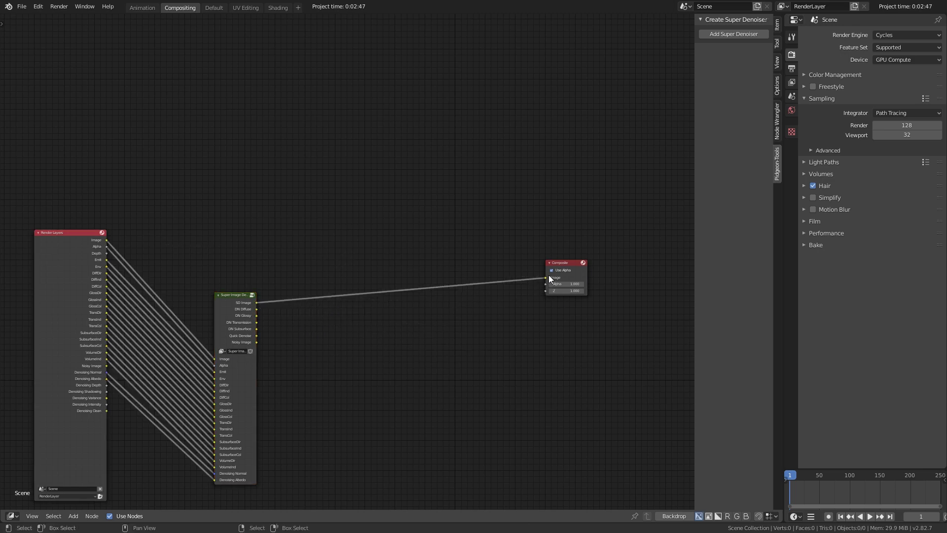